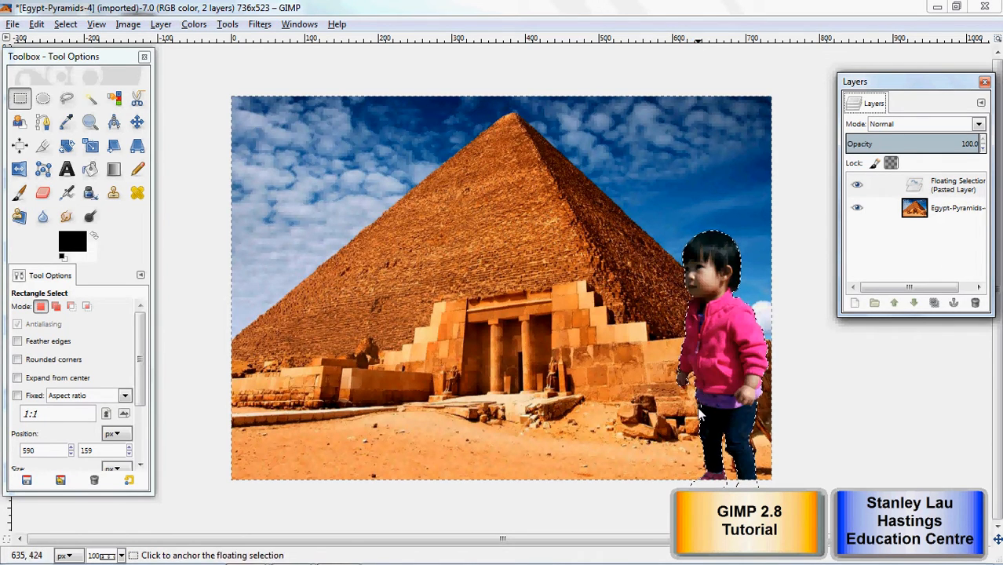
# Nudge the pasted girl slightly left and down over the pyramid photo with the Move tool.
pyautogui.click(136, 121)
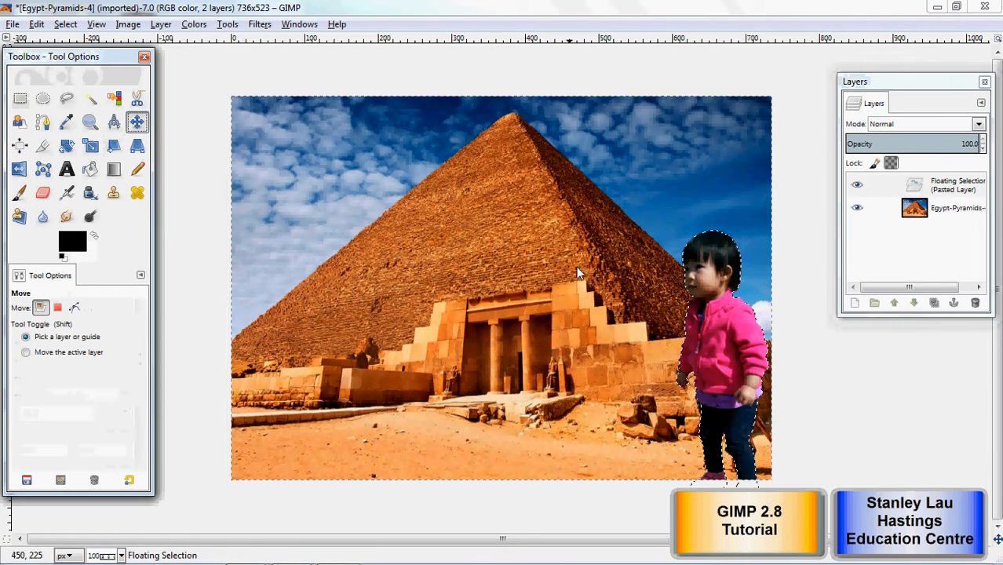
pyautogui.moveTo(711, 318); pyautogui.dragTo(709, 316)
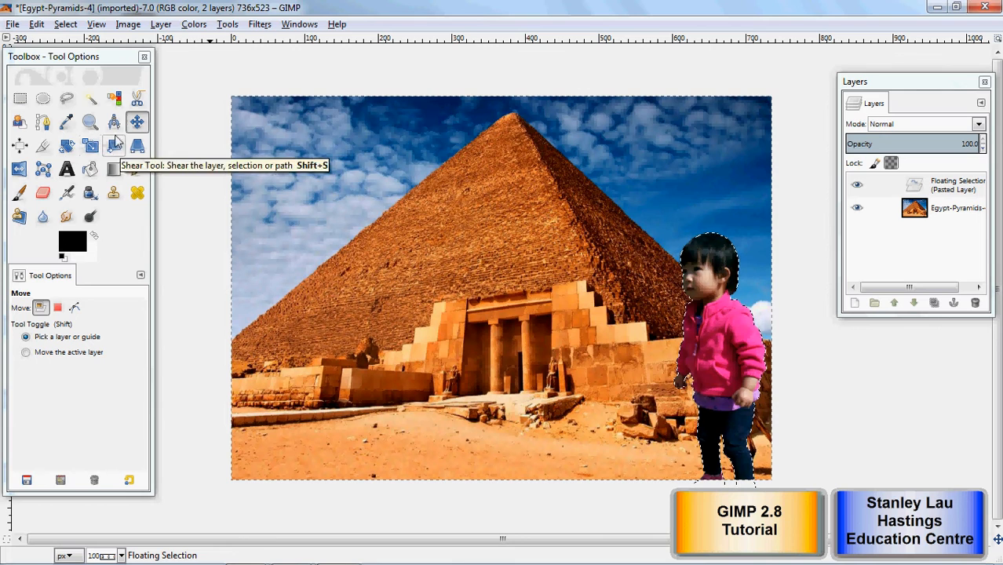
pyautogui.click(260, 25)
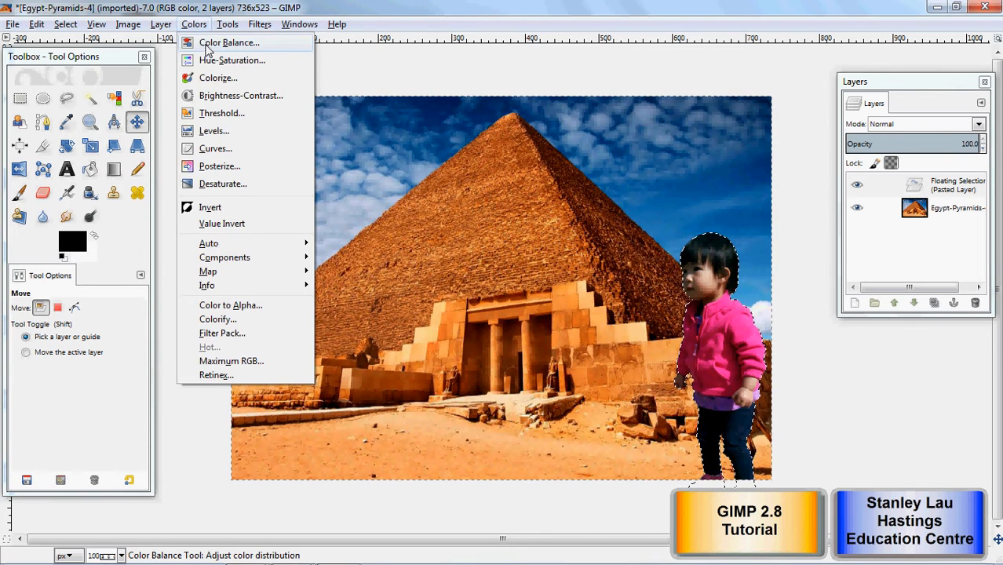
pyautogui.click(209, 41)
pyautogui.moveTo(236, 178)
pyautogui.mouseDown()
pyautogui.moveTo(167, 185)
pyautogui.moveTo(336, 195)
pyautogui.moveTo(244, 194)
pyautogui.mouseUp()
pyautogui.click(342, 303)
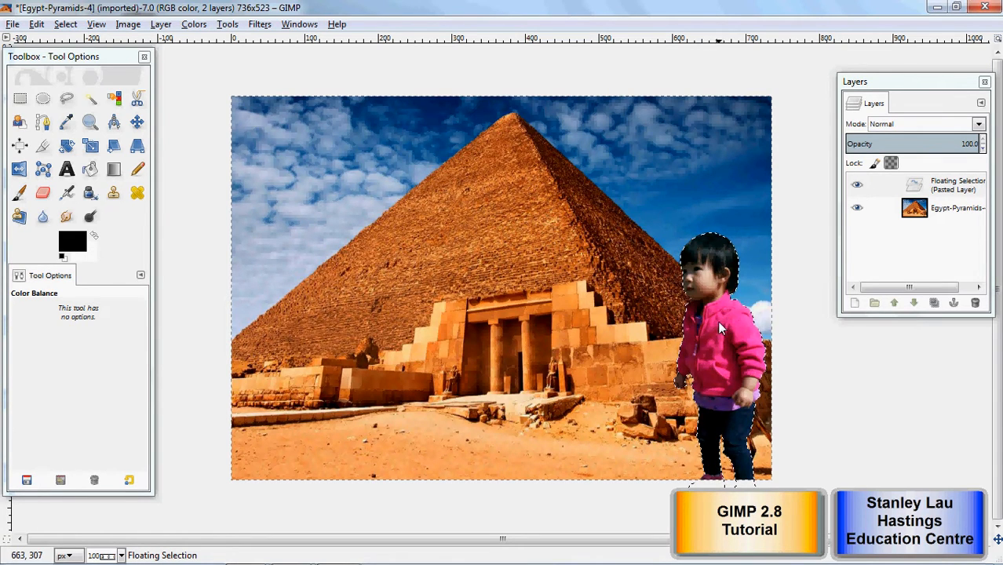
# Anchor the floating girl to the pyramid layer and try to move her with the Move tool.
pyautogui.click(21, 102)
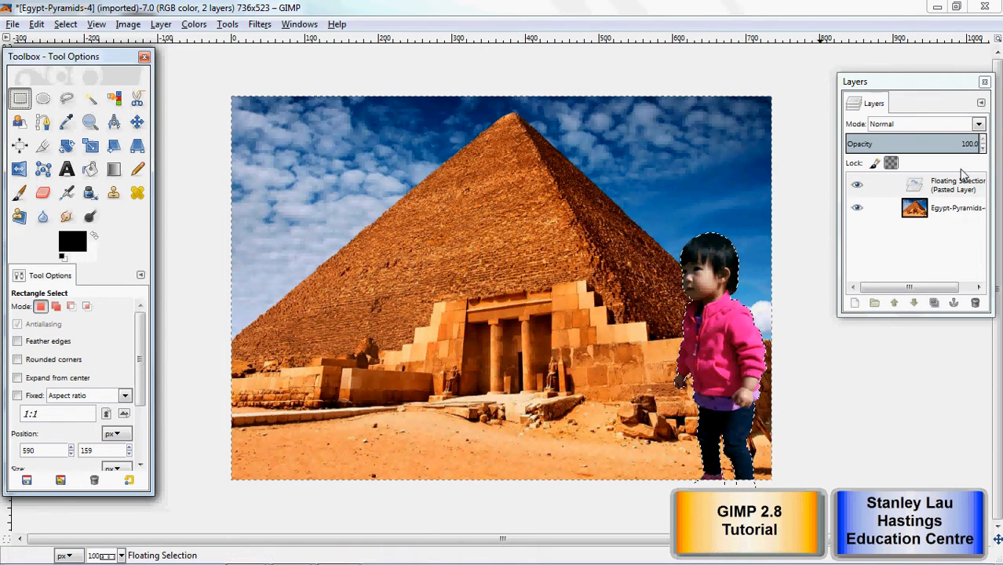
pyautogui.click(659, 163)
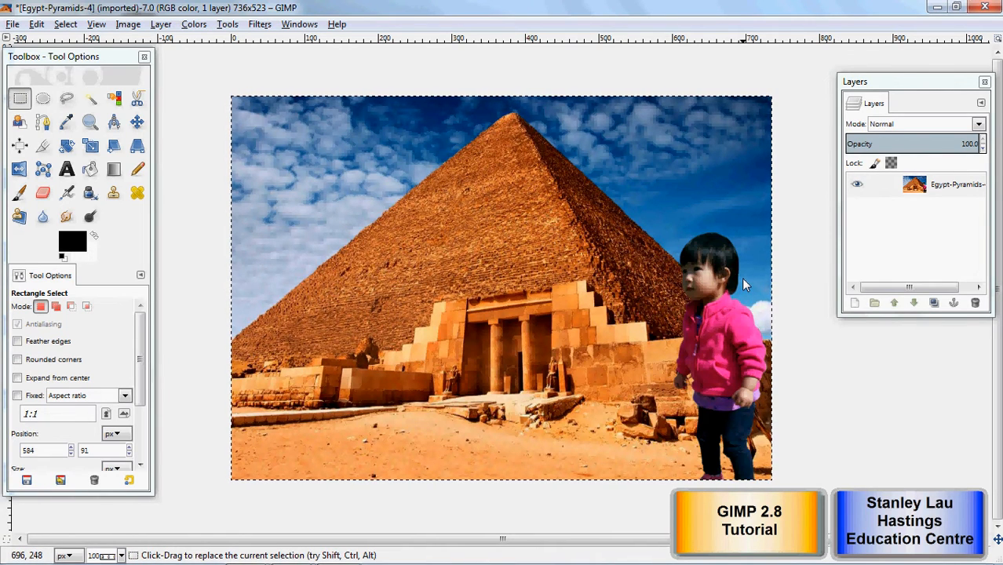
pyautogui.click(138, 122)
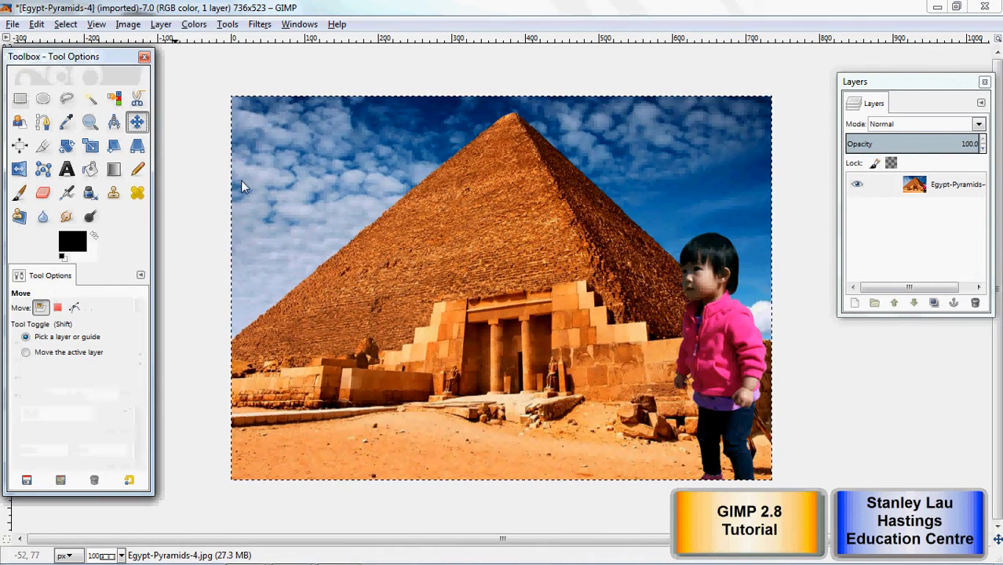
pyautogui.moveTo(704, 313)
pyautogui.mouseDown()
pyautogui.moveTo(680, 315)
pyautogui.moveTo(704, 322)
pyautogui.mouseUp()
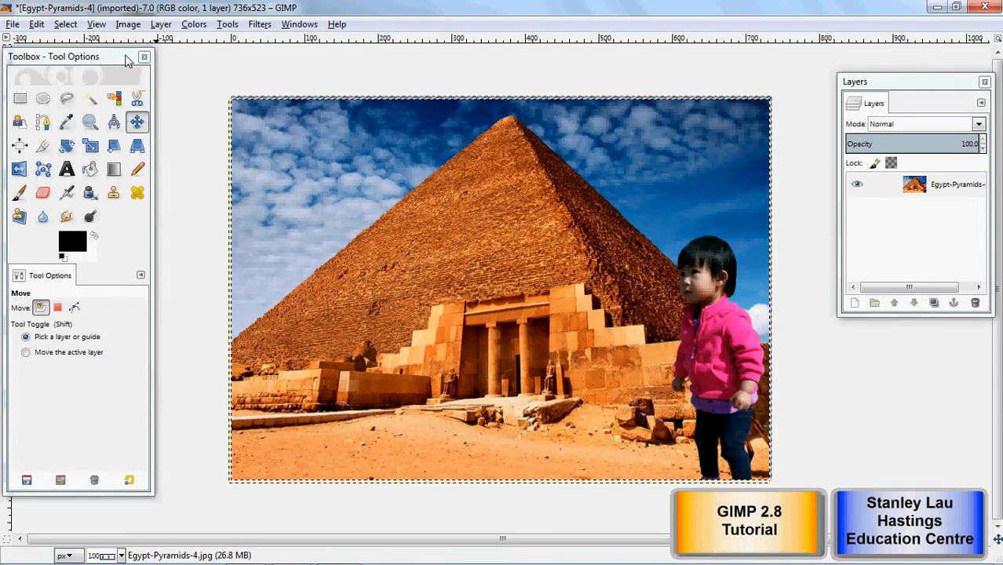
# Undo the layer move and the anchoring of the floating selection.
pyautogui.click(37, 24)
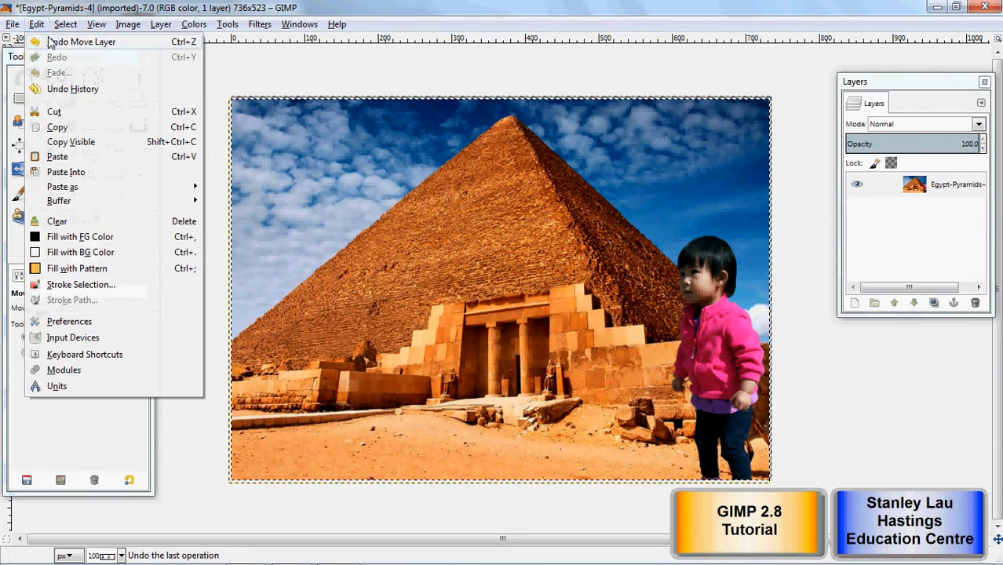
pyautogui.click(49, 43)
pyautogui.click(37, 24)
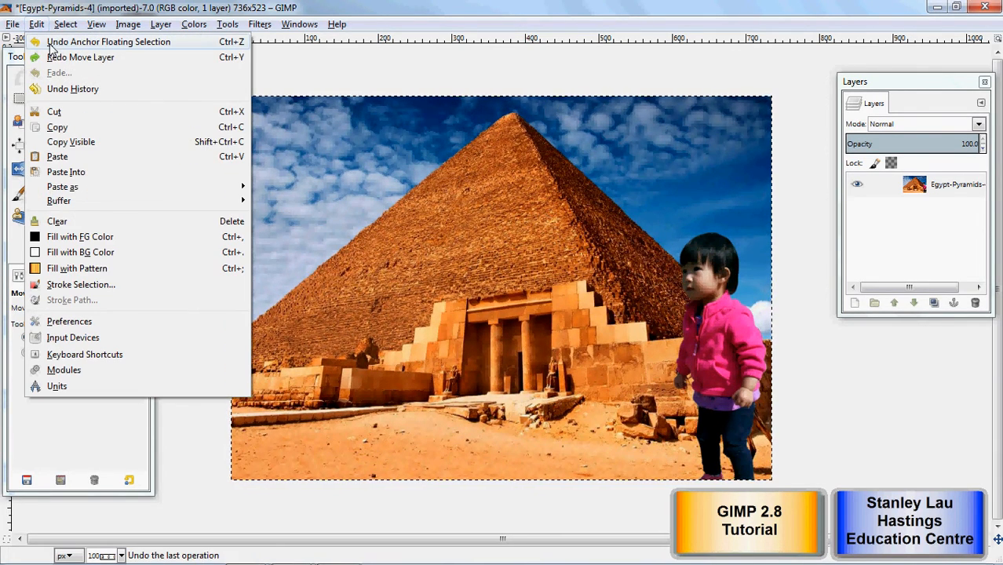
pyautogui.click(49, 45)
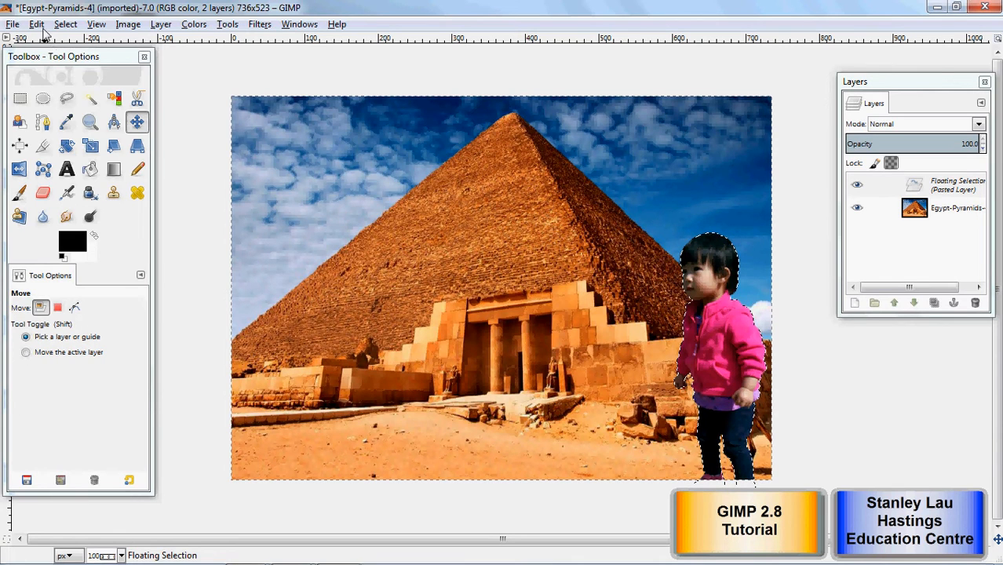
pyautogui.click(41, 25)
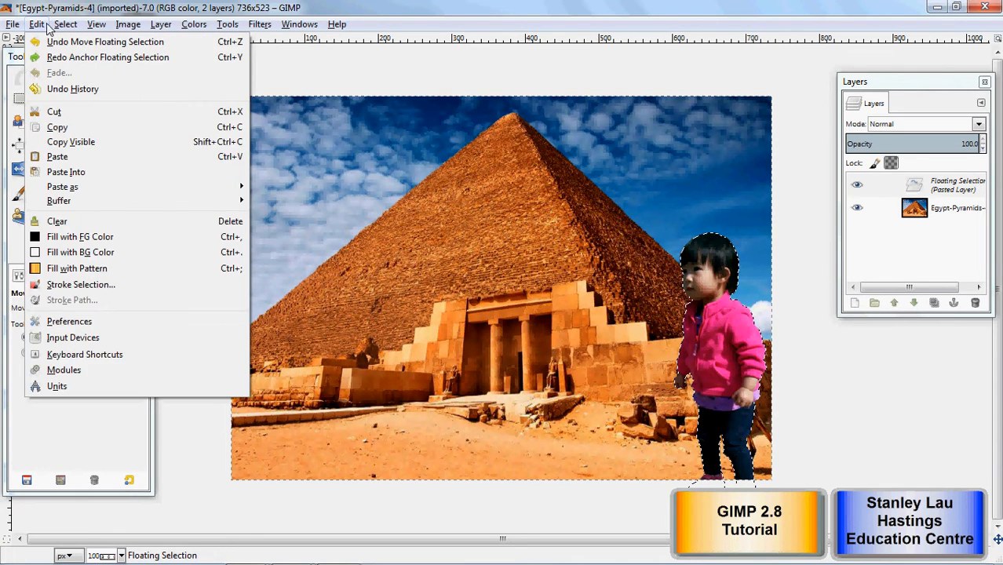
pyautogui.click(358, 5)
# Anchor the floating selection of the girl to the pyramid layer using the Rectangle Select tool.
pyautogui.click(21, 99)
pyautogui.click(736, 168)
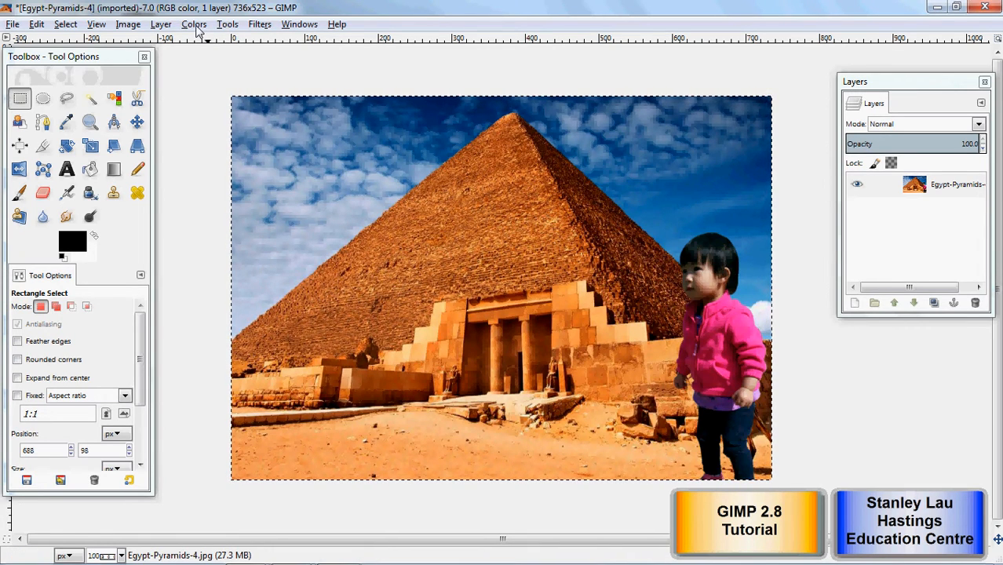
pyautogui.moveTo(423, 562)
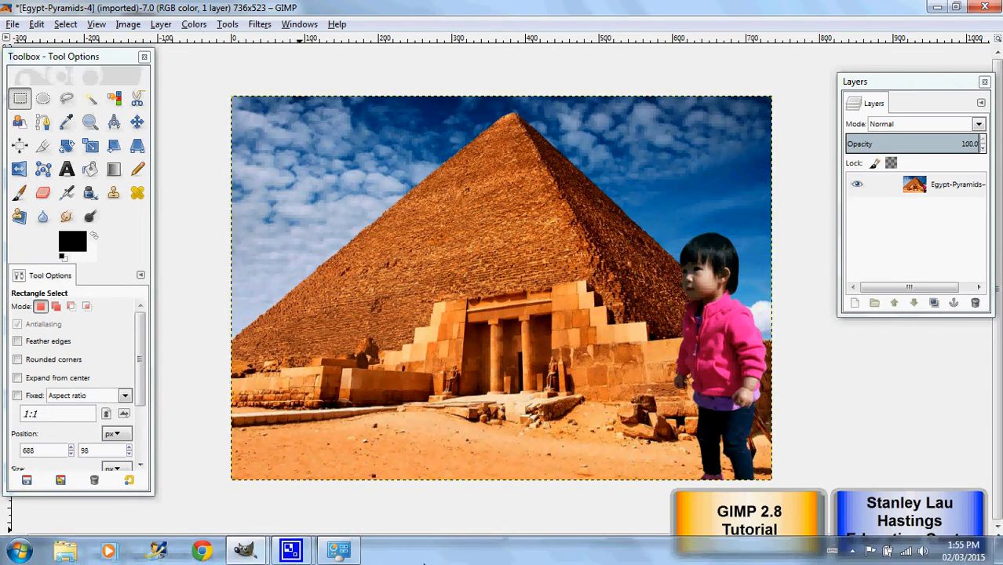
pyautogui.click(298, 554)
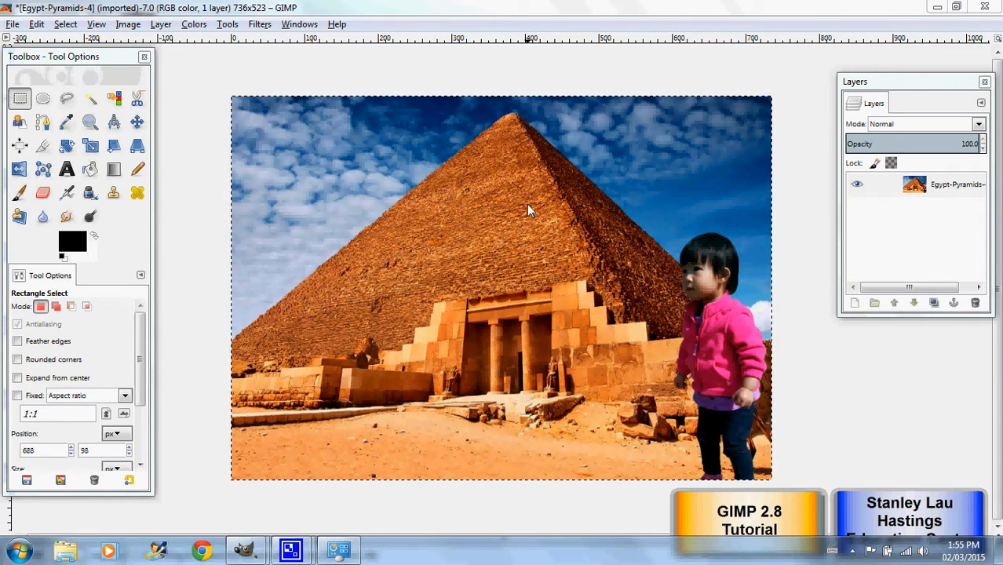
# Activate the Heal tool for the area around the girl's legs and set its opacity to 50.6.
pyautogui.click(125, 25)
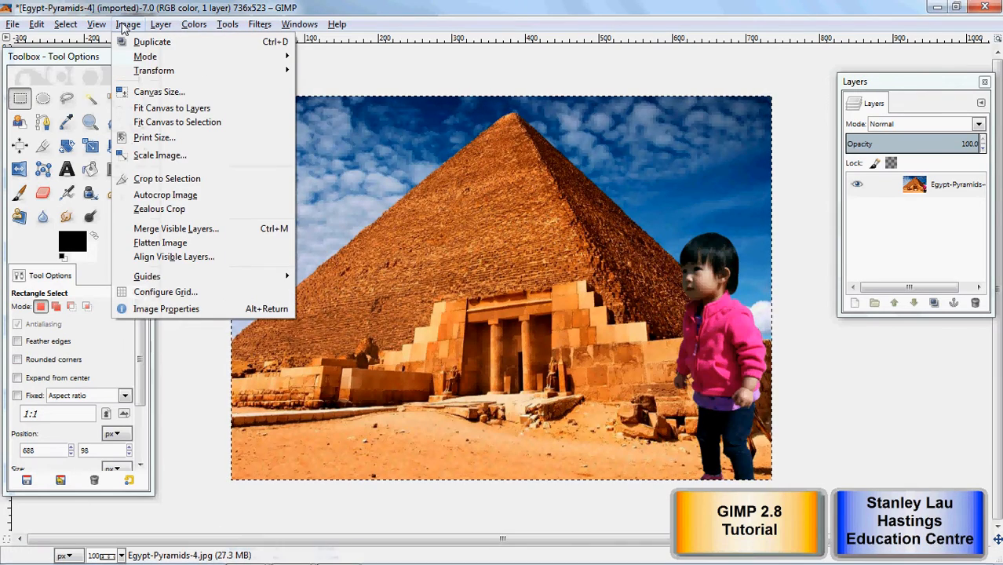
pyautogui.moveTo(96, 24)
pyautogui.moveTo(130, 72)
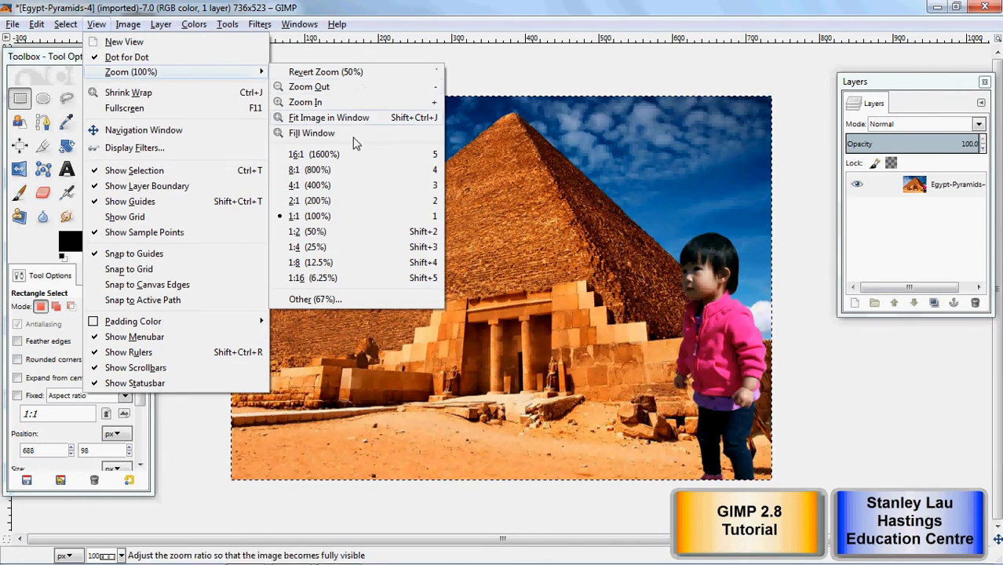
pyautogui.click(339, 199)
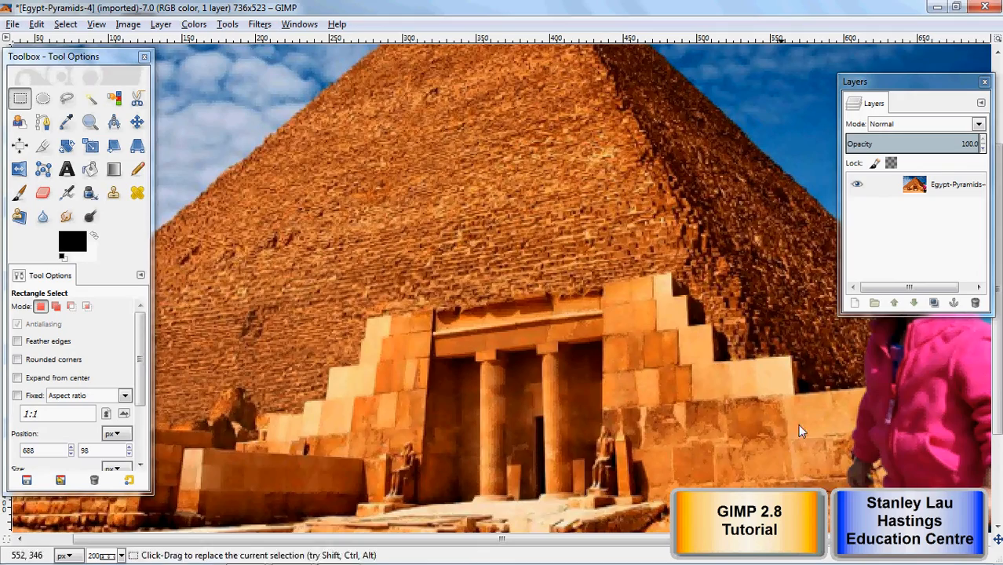
pyautogui.moveTo(997, 375); pyautogui.dragTo(997, 467)
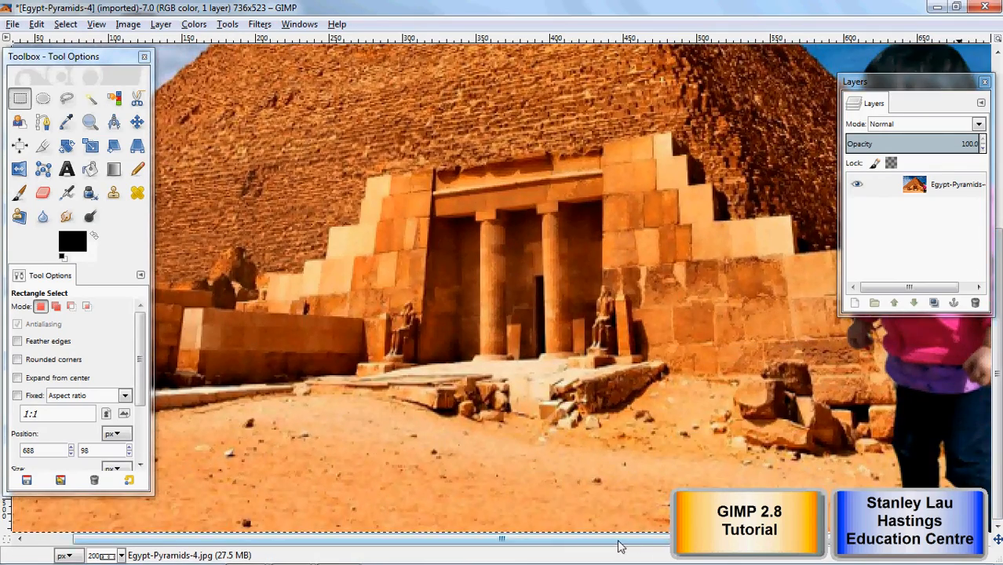
pyautogui.moveTo(619, 540); pyautogui.dragTo(659, 540)
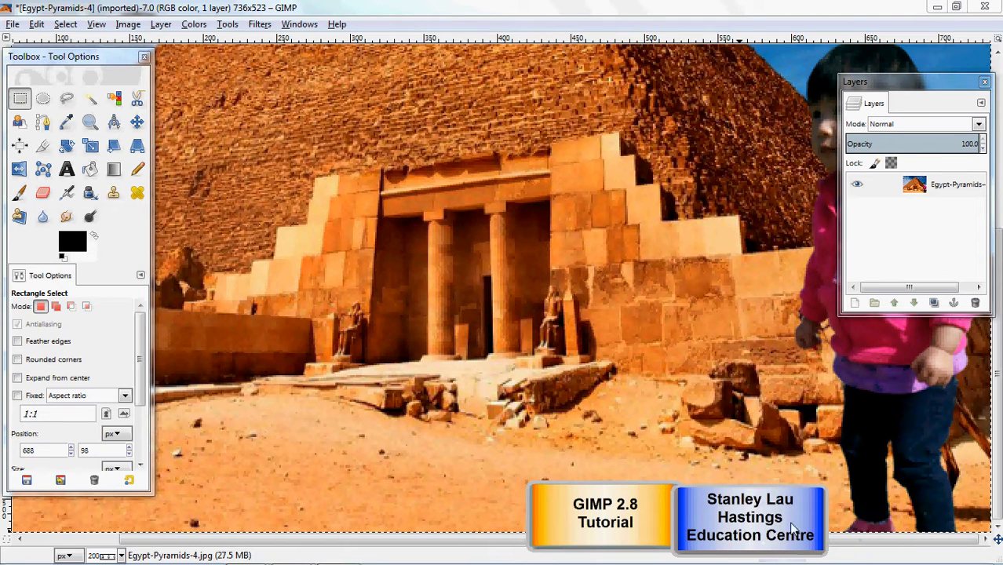
pyautogui.click(137, 193)
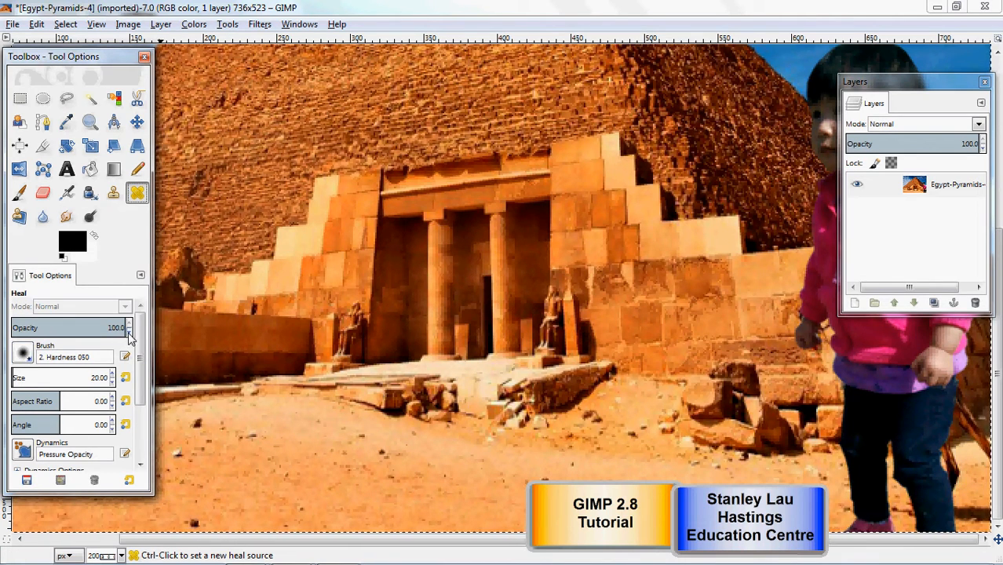
pyautogui.moveTo(129, 334); pyautogui.dragTo(69, 331)
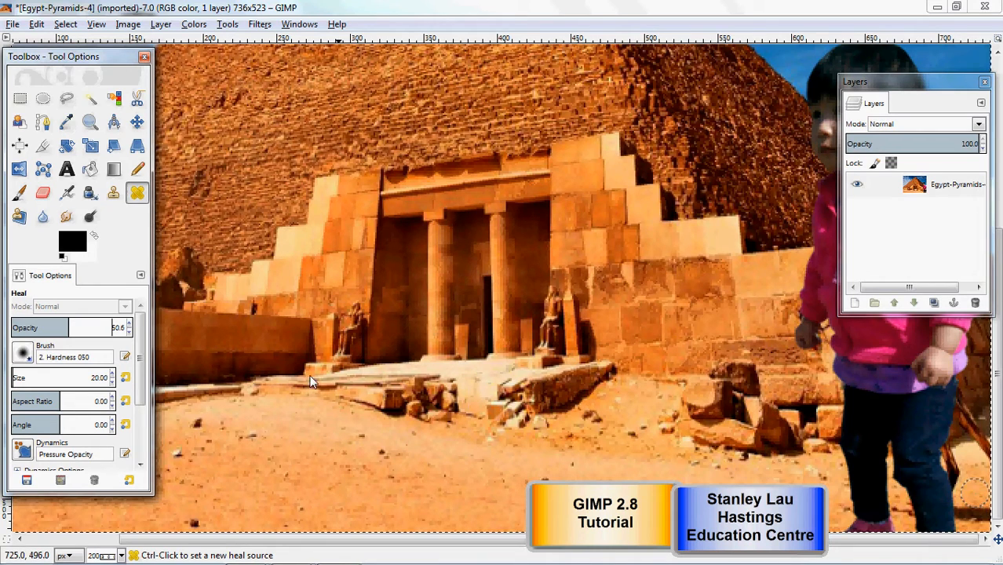
pyautogui.click(24, 355)
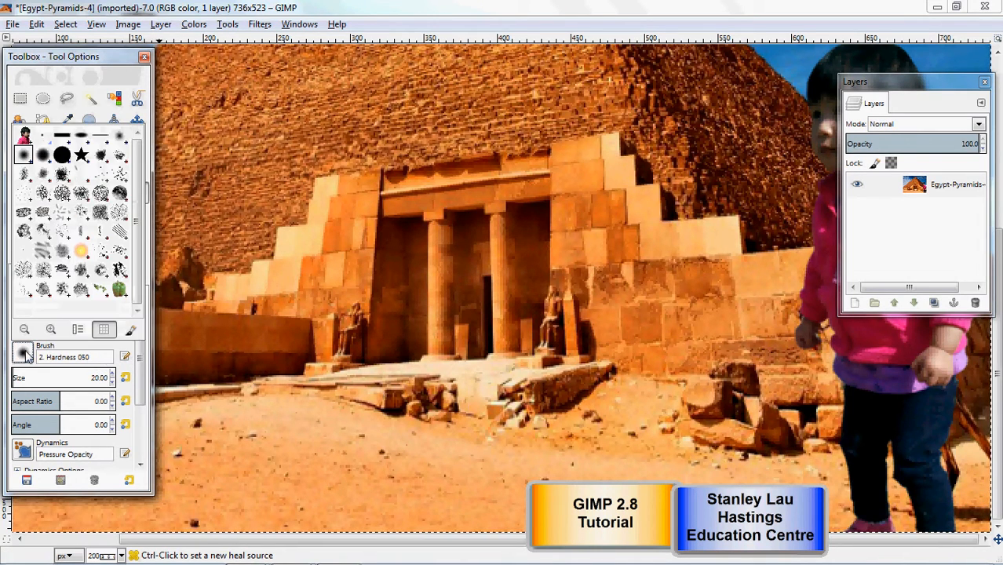
pyautogui.click(139, 427)
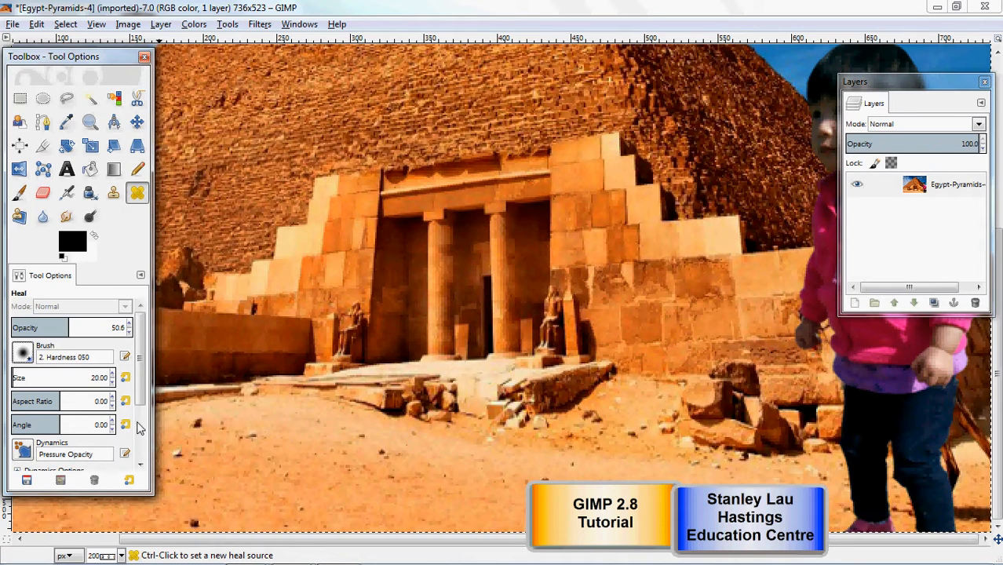
# Reduce the Heal brush size to 13.
pyautogui.click(112, 383)
pyautogui.click(113, 382)
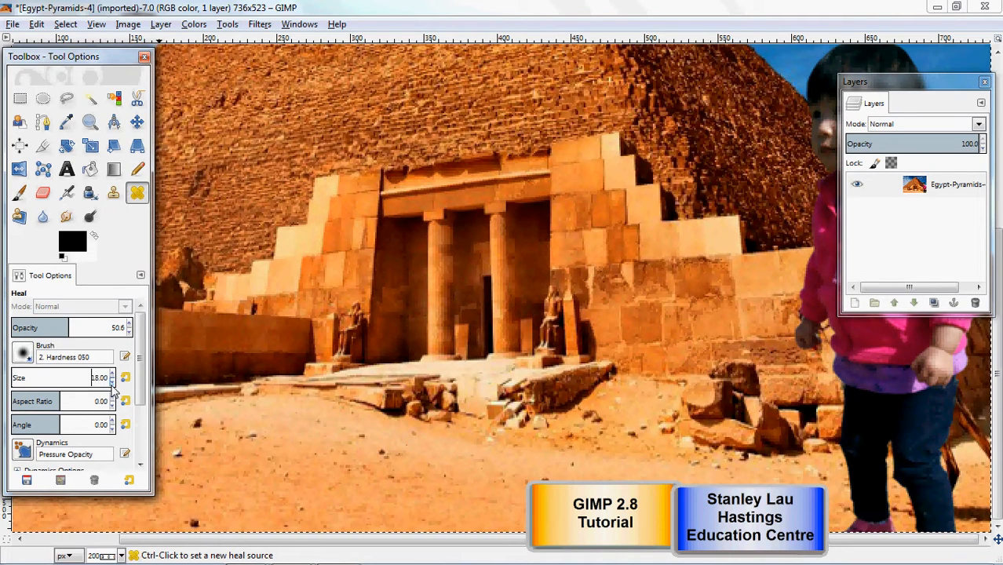
pyautogui.click(113, 382)
pyautogui.click(112, 382)
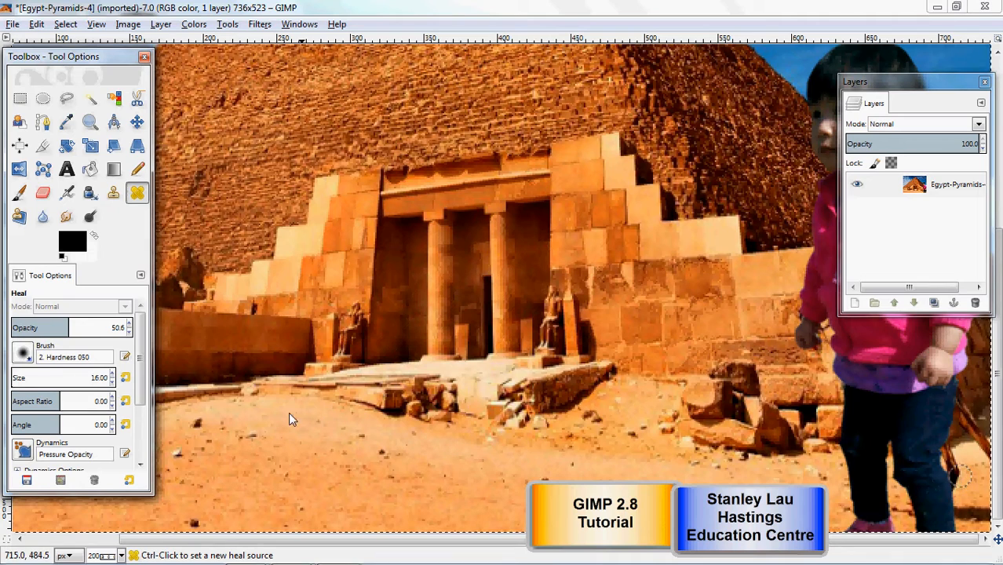
pyautogui.click(112, 382)
pyautogui.click(112, 382)
pyautogui.click(112, 382)
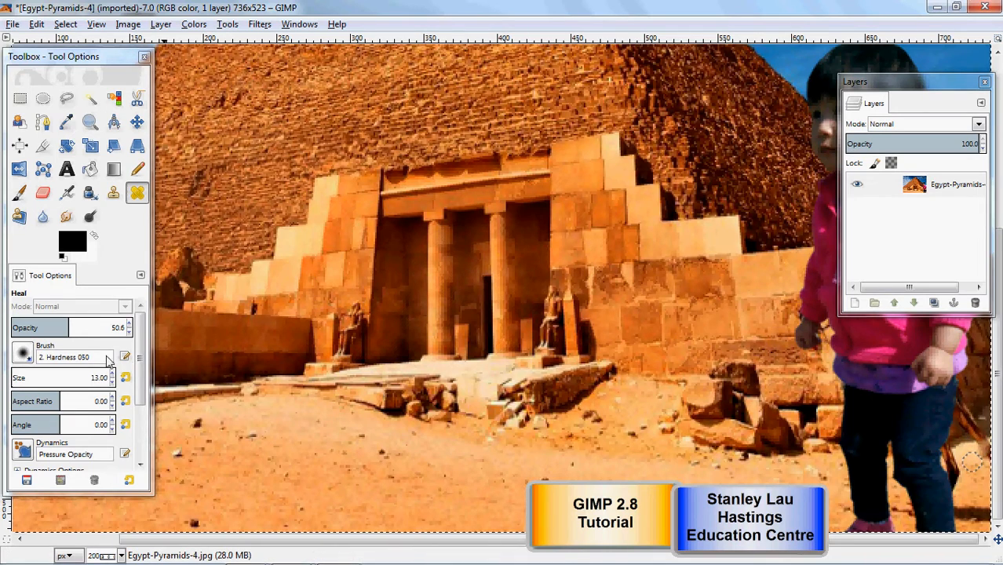
# Set the Heal opacity to 70.5 and heal the dark debris on the sand beside the girl's lower leg, resampling nearby sand.
pyautogui.moveTo(74, 330); pyautogui.dragTo(96, 330)
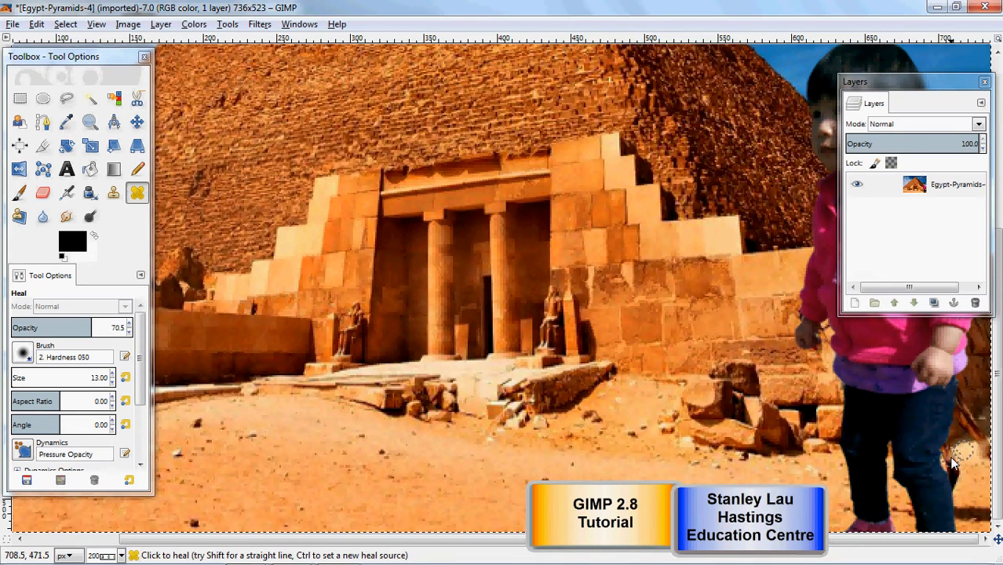
pyautogui.moveTo(951, 458)
pyautogui.mouseDown()
pyautogui.moveTo(957, 468)
pyautogui.moveTo(987, 455)
pyautogui.mouseUp()
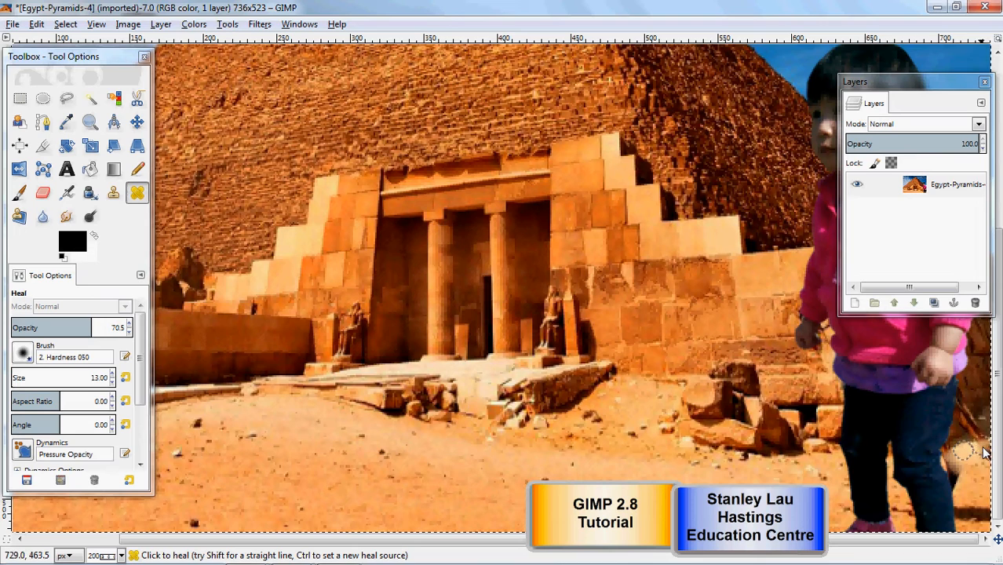
pyautogui.moveTo(981, 488); pyautogui.dragTo(990, 467)
pyautogui.press('ctrl')
pyautogui.keyDown('ctrl'); pyautogui.click(976, 498); pyautogui.keyUp('ctrl')
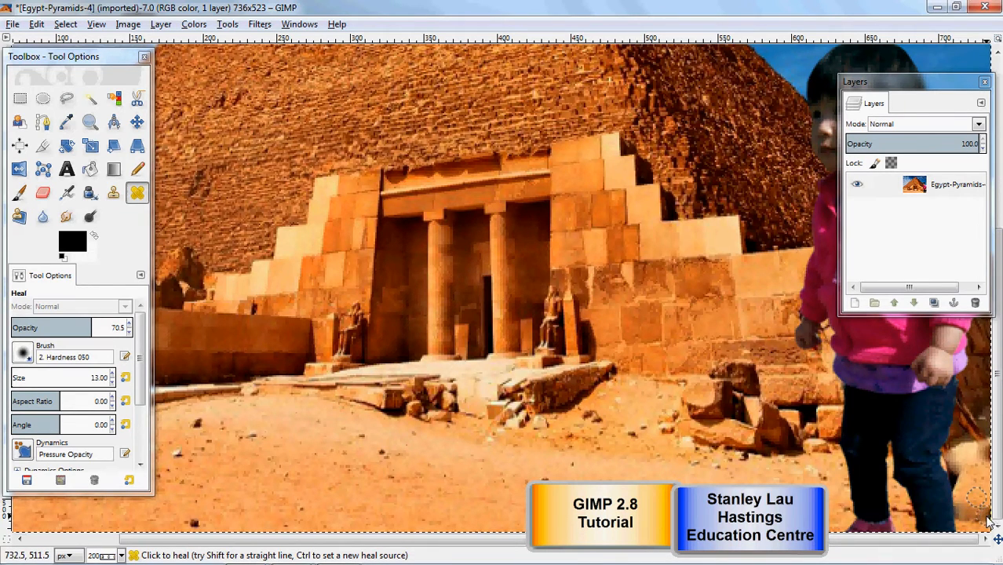
pyautogui.moveTo(971, 517)
pyautogui.mouseDown()
pyautogui.moveTo(957, 508)
pyautogui.moveTo(981, 506)
pyautogui.moveTo(982, 481)
pyautogui.moveTo(954, 467)
pyautogui.moveTo(957, 491)
pyautogui.moveTo(949, 472)
pyautogui.moveTo(974, 462)
pyautogui.moveTo(986, 470)
pyautogui.mouseUp()
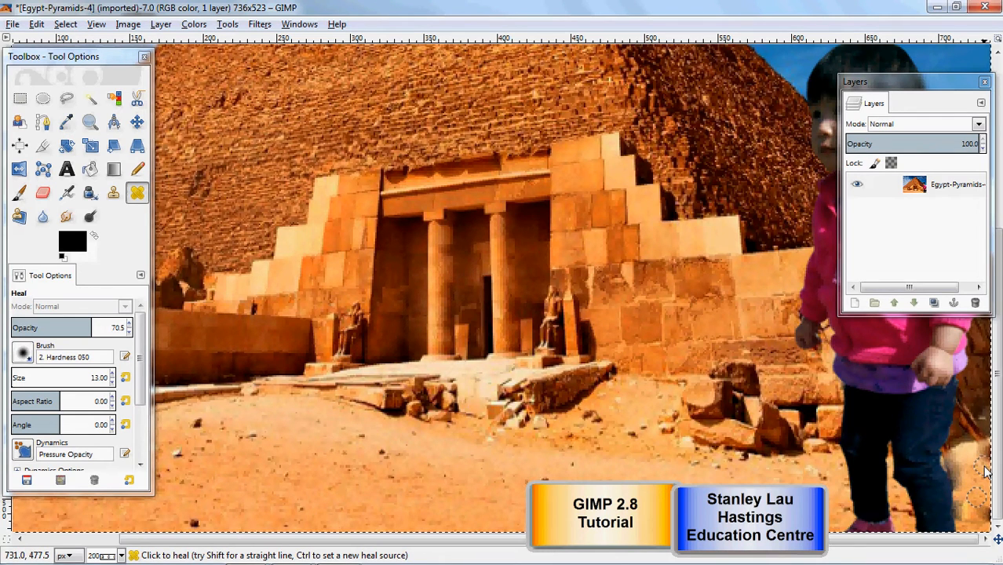
pyautogui.keyDown('ctrl'); pyautogui.click(967, 454); pyautogui.keyUp('ctrl')
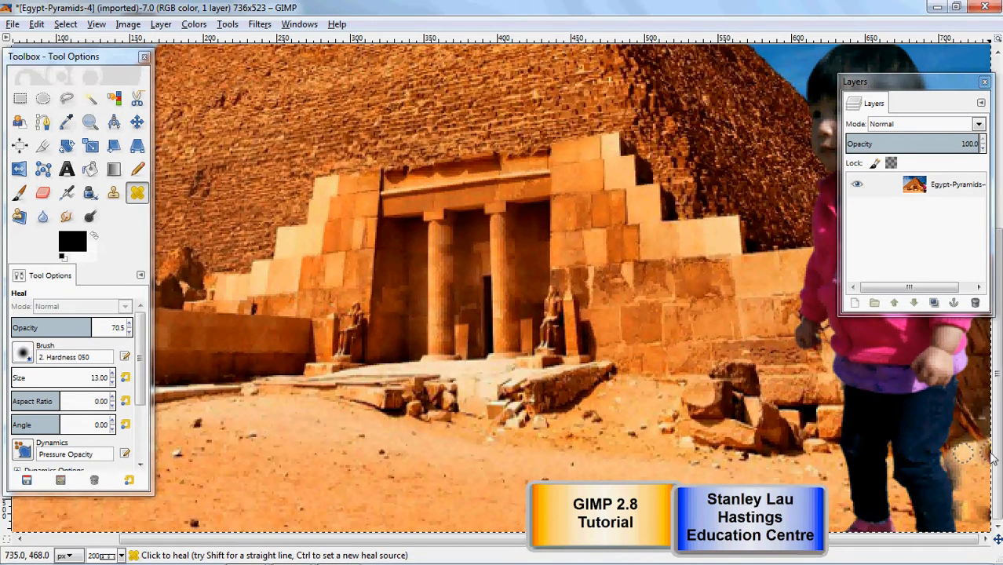
# Sample sand from between the girl's legs and heal the remaining sticks beside her knee.
pyautogui.keyDown('ctrl'); pyautogui.click(904, 523); pyautogui.keyUp('ctrl')
pyautogui.click(896, 508)
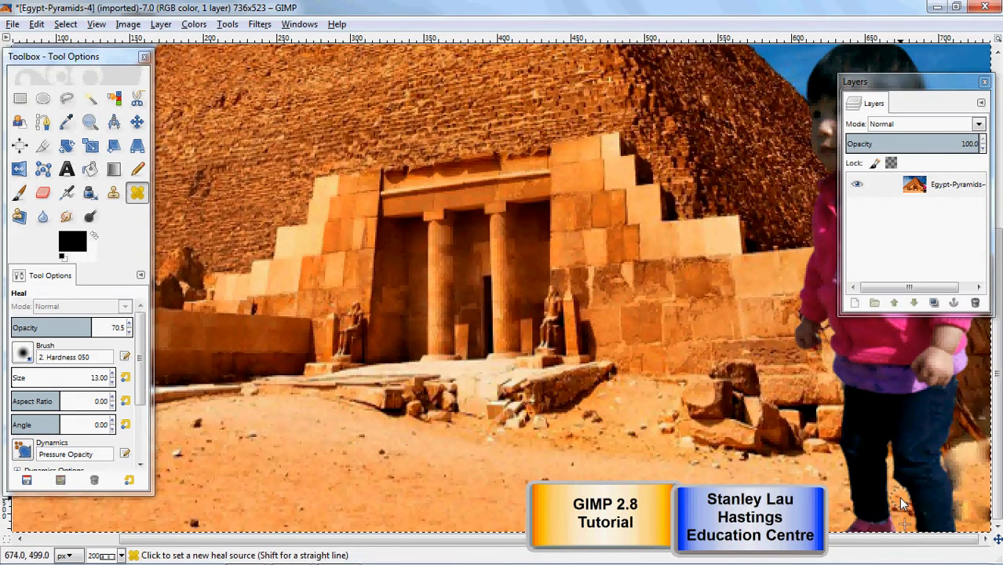
pyautogui.keyDown('ctrl'); pyautogui.click(899, 497); pyautogui.keyUp('ctrl')
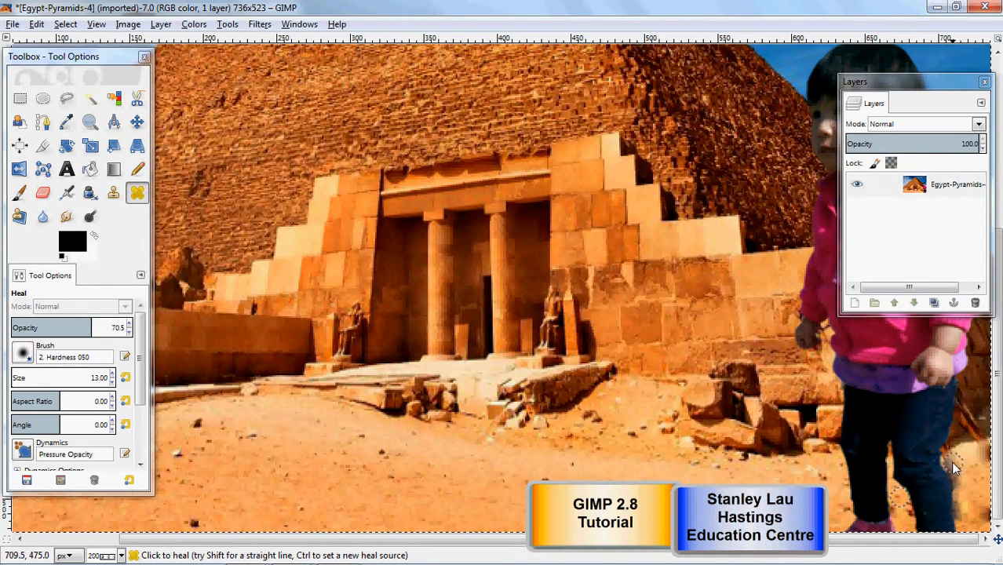
pyautogui.moveTo(949, 449); pyautogui.dragTo(981, 438)
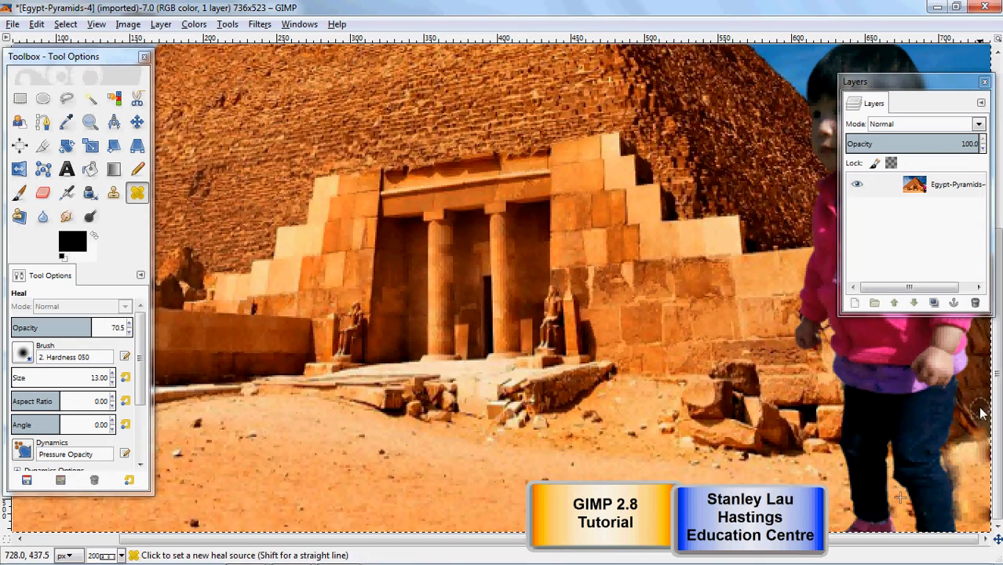
# Sample clean background beside the girl's hip and on the stone wall, healing the edges around her hands.
pyautogui.keyDown('ctrl'); pyautogui.click(975, 405); pyautogui.keyUp('ctrl')
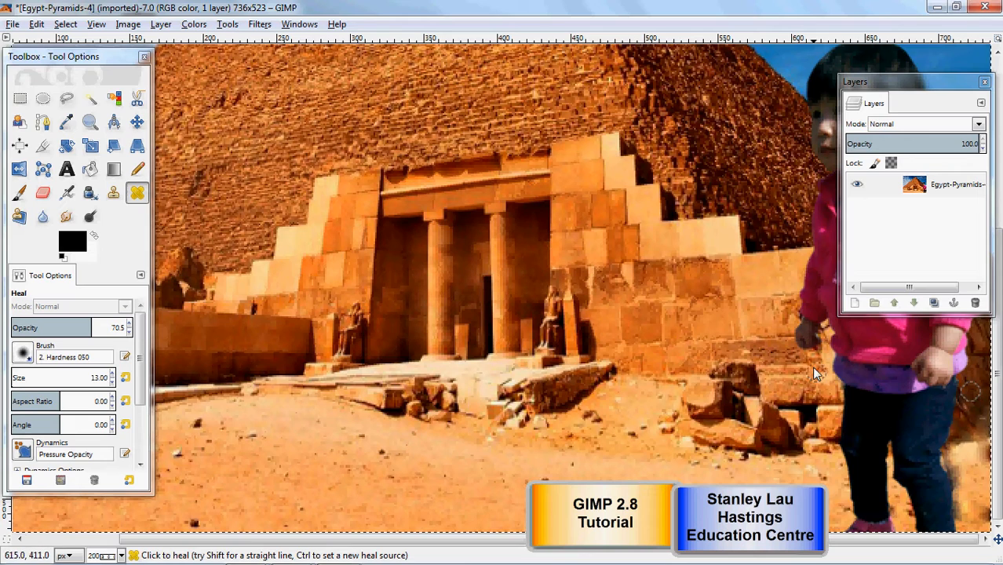
pyautogui.keyDown('ctrl'); pyautogui.click(783, 354); pyautogui.keyUp('ctrl')
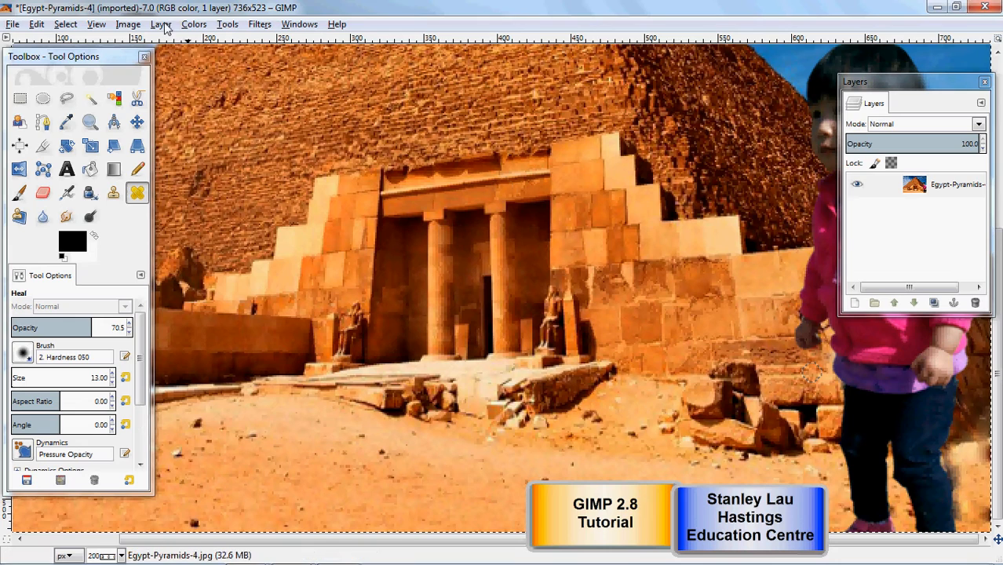
# Save the composite as a new XCF file named daughterinfrontofpyramid followed by the author's surname and first name.
pyautogui.click(128, 24)
pyautogui.moveTo(96, 25)
pyautogui.moveTo(131, 71)
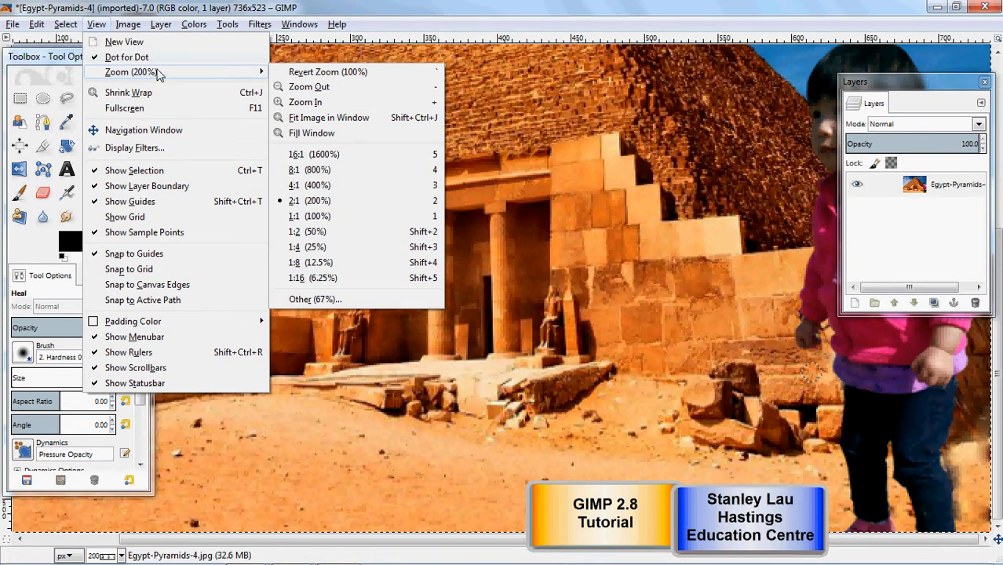
pyautogui.click(342, 215)
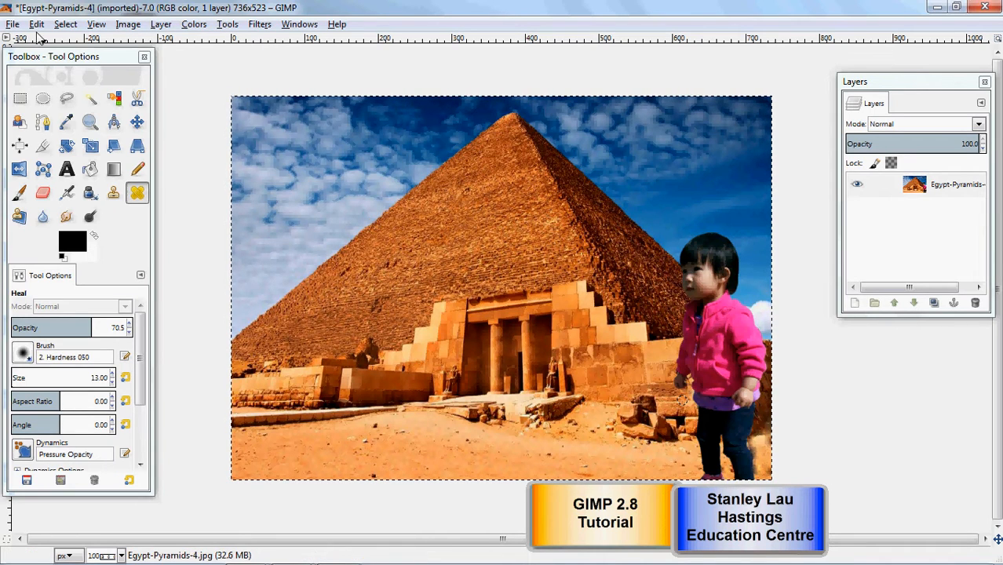
pyautogui.click(15, 25)
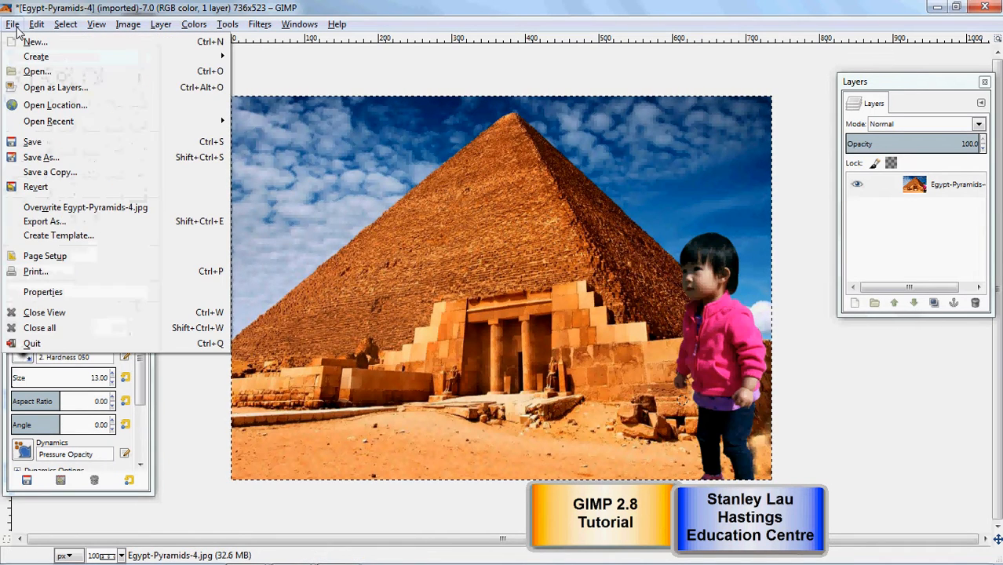
pyautogui.click(66, 158)
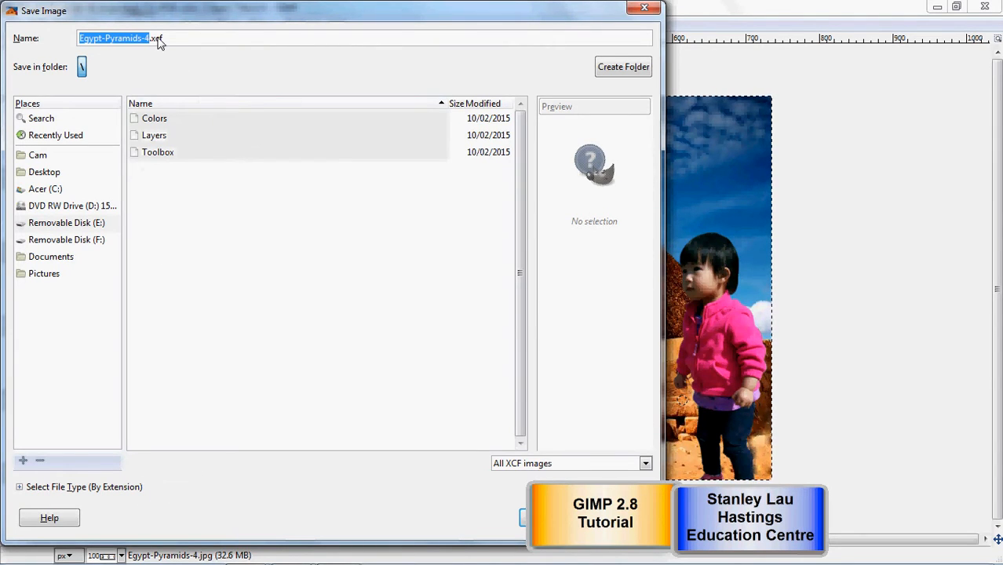
pyautogui.write('daughter')
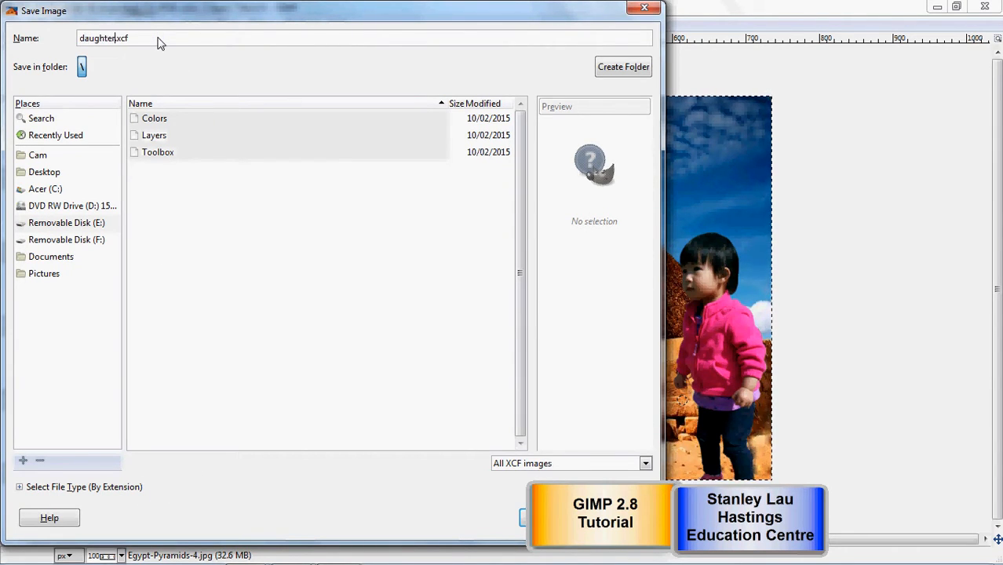
pyautogui.write('infront')
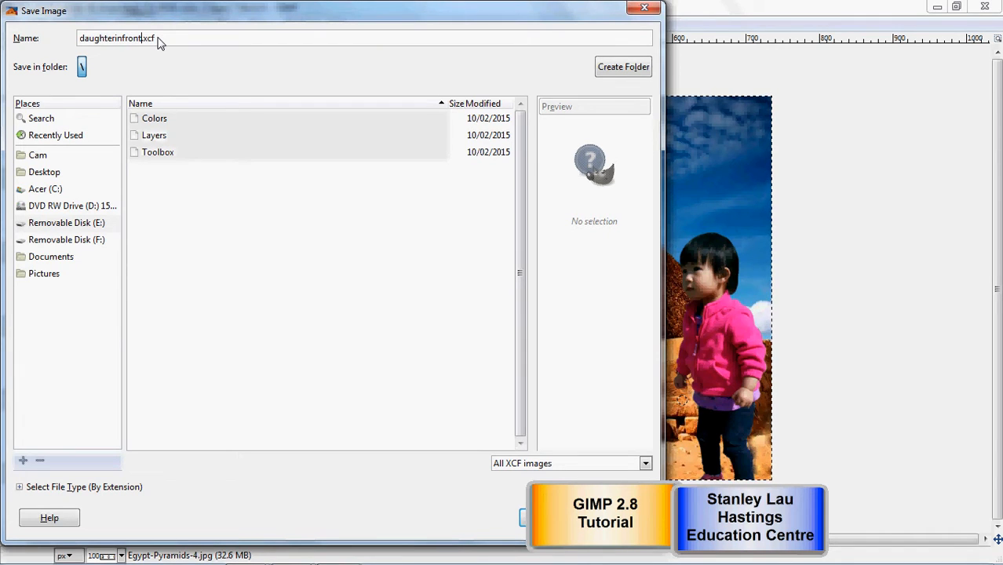
pyautogui.write('of py')
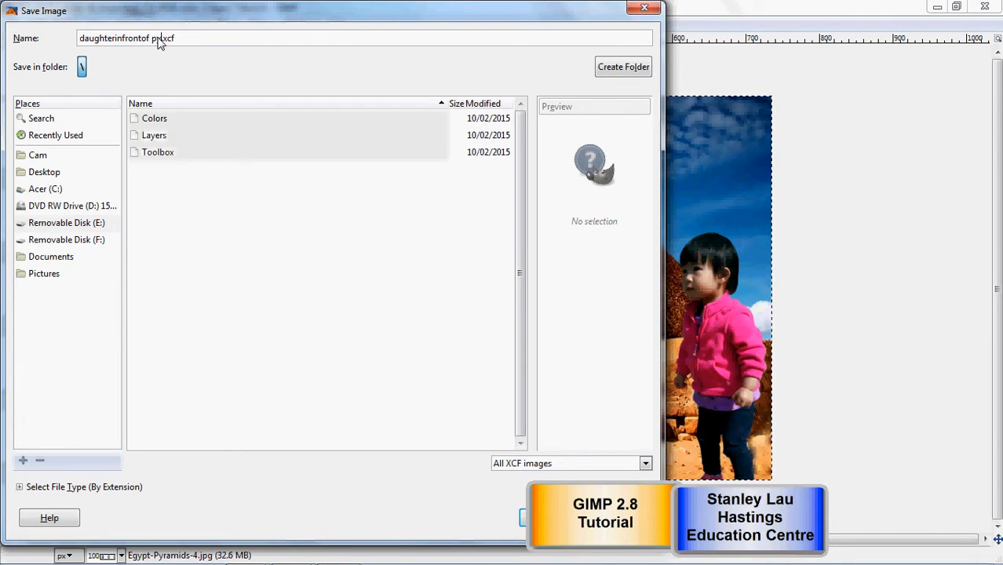
pyautogui.press('BackSpace')
pyautogui.press('BackSpace')
pyautogui.write('p')
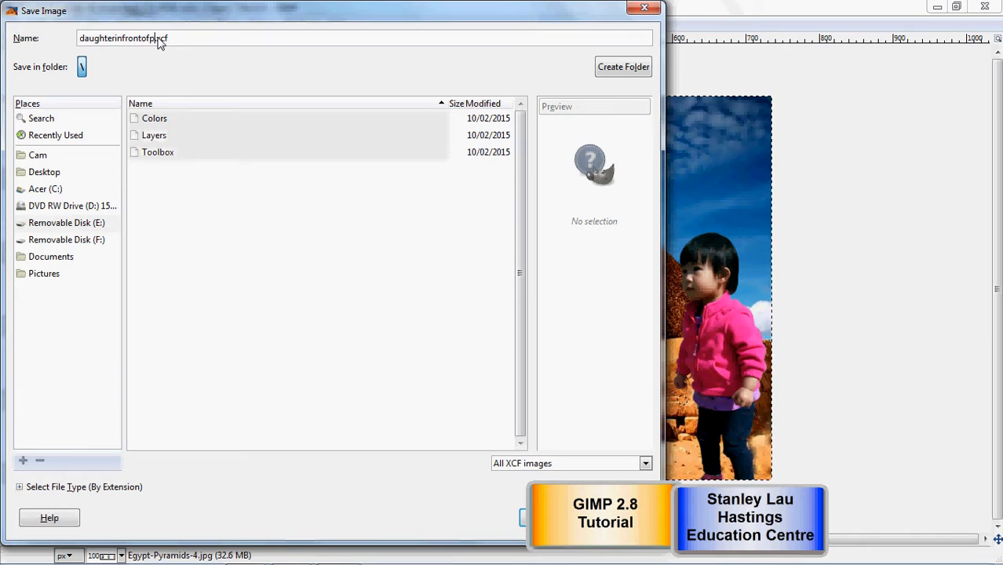
pyautogui.write('yramid')
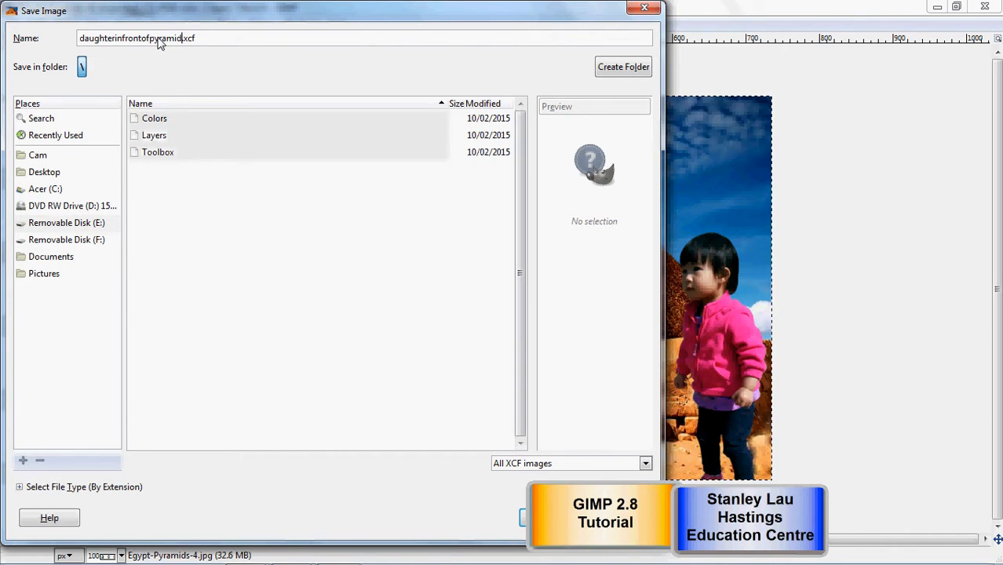
pyautogui.write('LauSt')
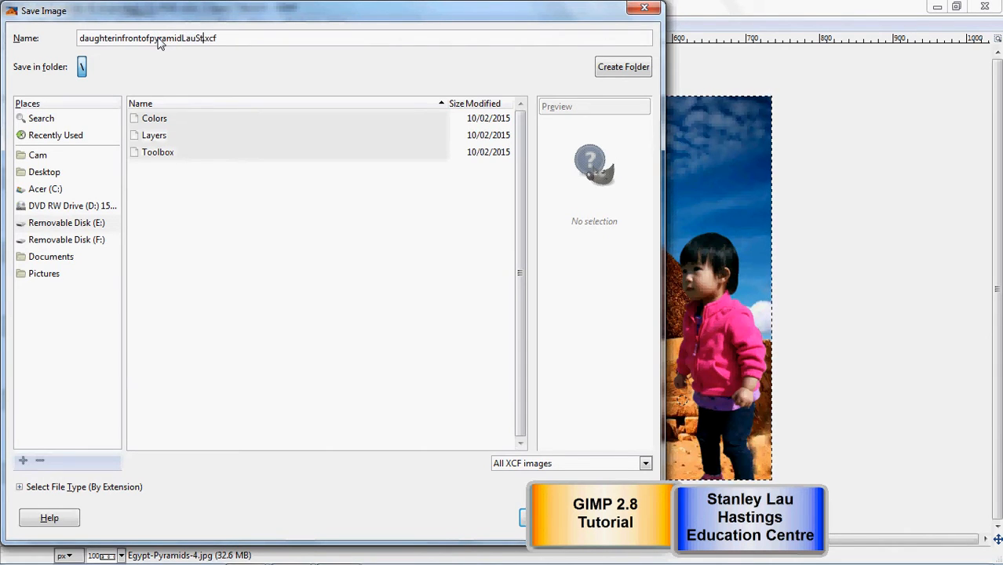
pyautogui.write('anley')
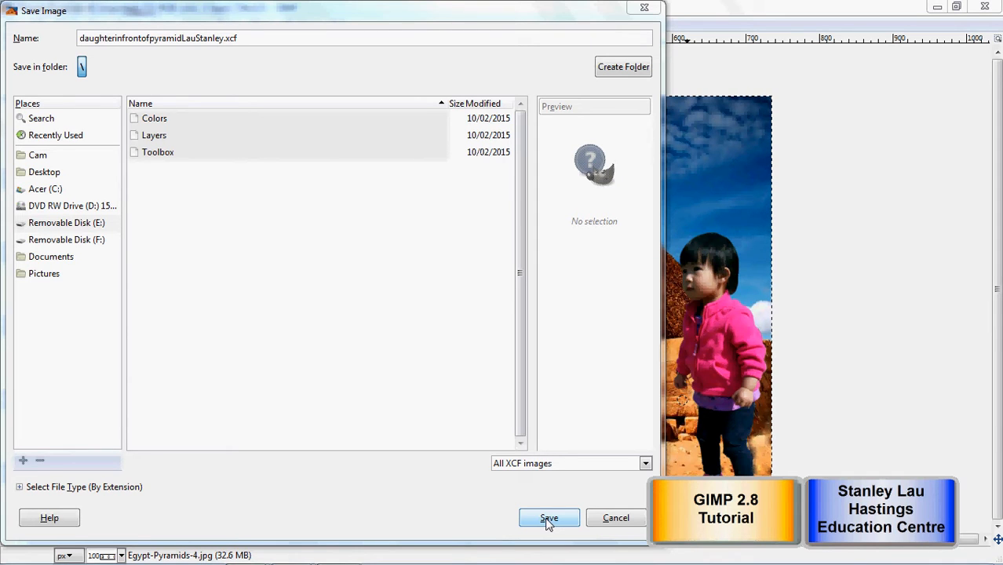
pyautogui.click(96, 229)
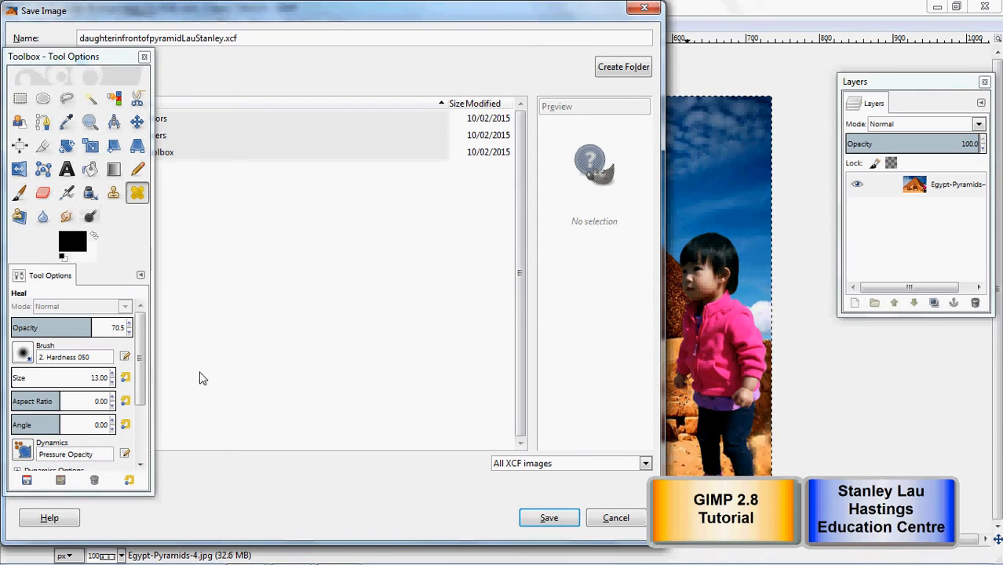
pyautogui.click(566, 520)
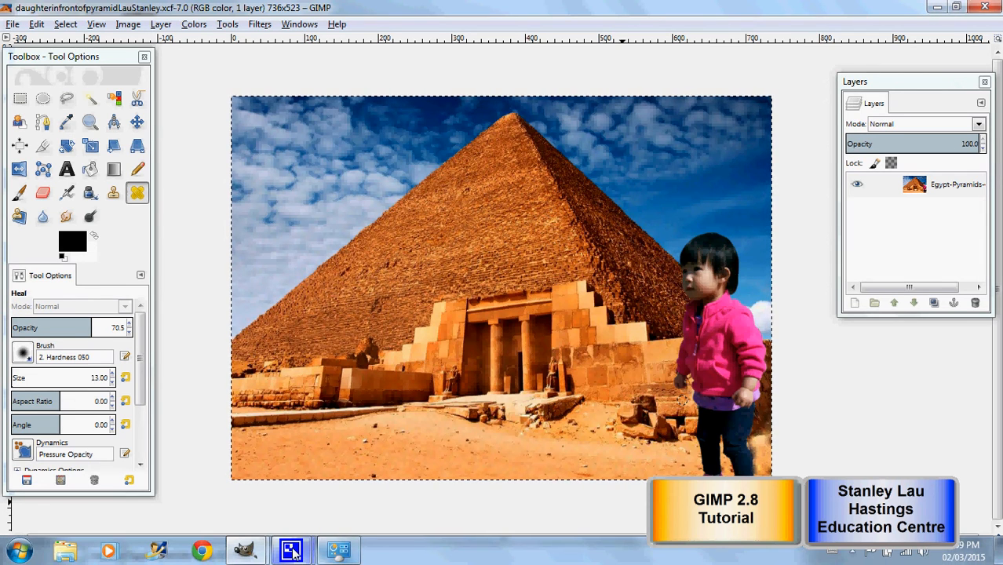
# Activate the Rectangle Select tool.
pyautogui.moveTo(290, 550)
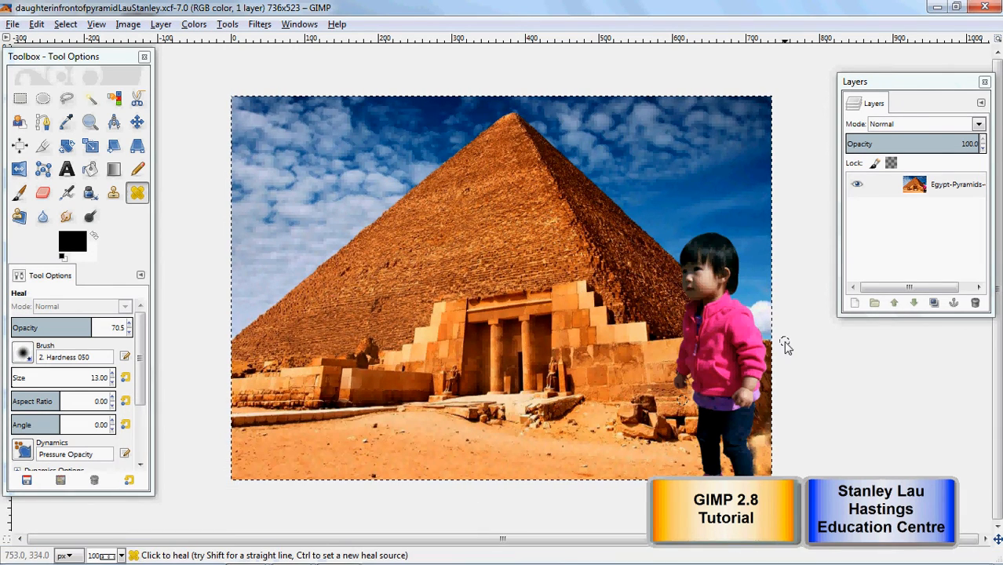
pyautogui.click(19, 98)
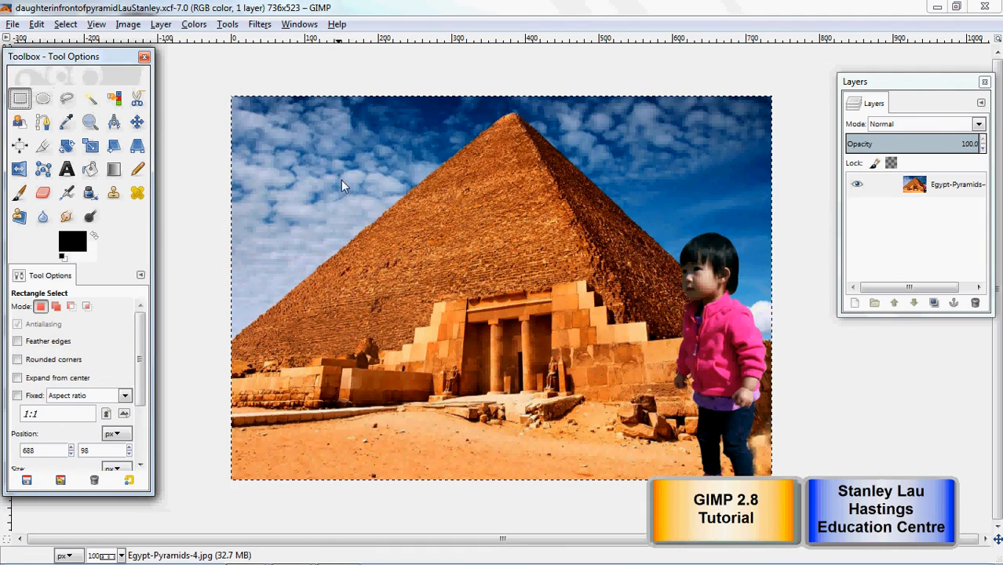